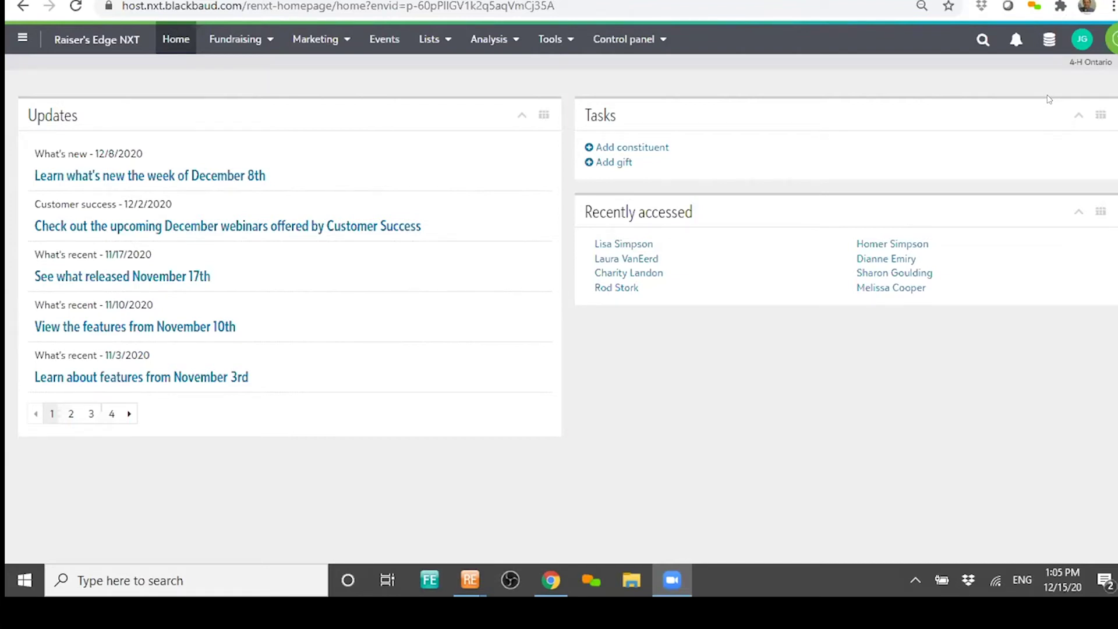
- Search constituents for the person's full name, correct the misspelling, and open the matching record
{"action": "left_click", "coordinate": [978, 39]}
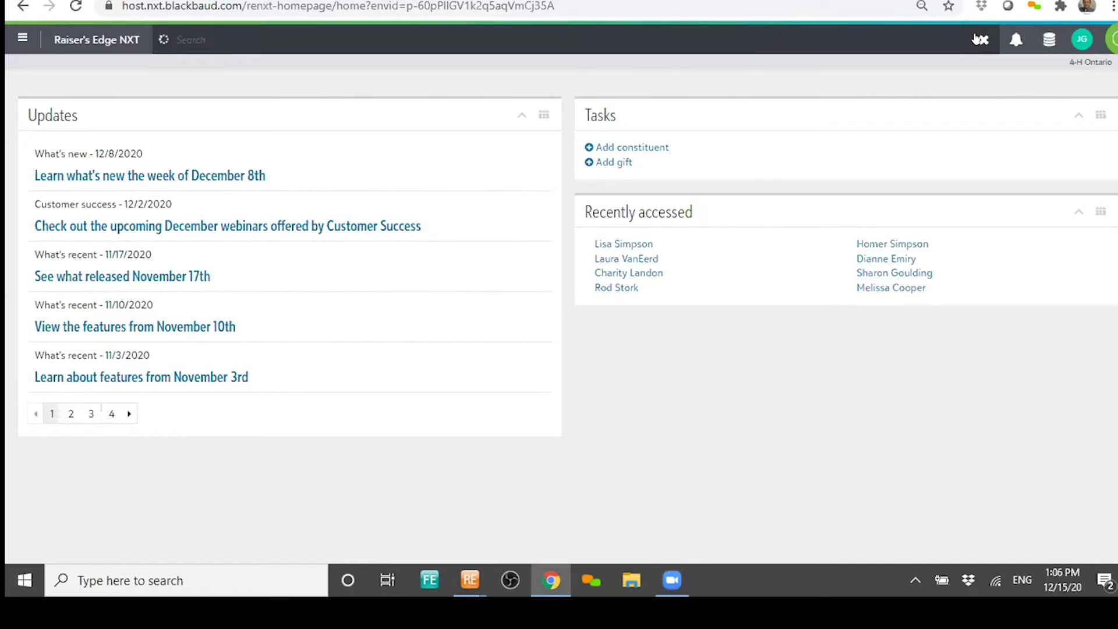
{"action": "key", "text": "BackSpace"}
{"action": "key", "text": "BackSpace"}
{"action": "key", "text": "BackSpace"}
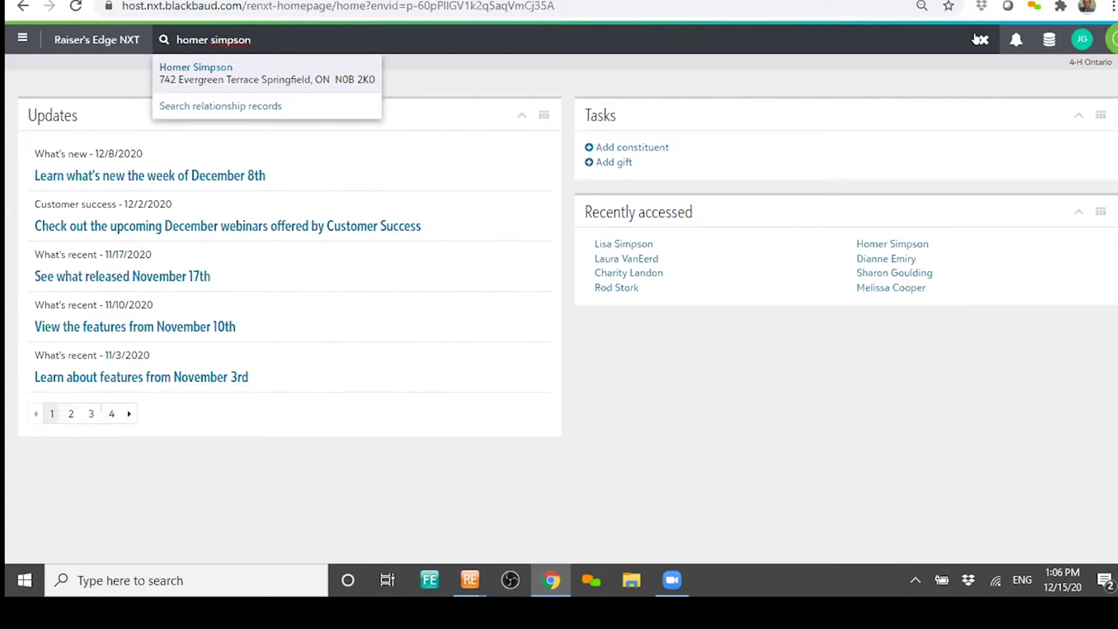
{"action": "left_click", "coordinate": [220, 74]}
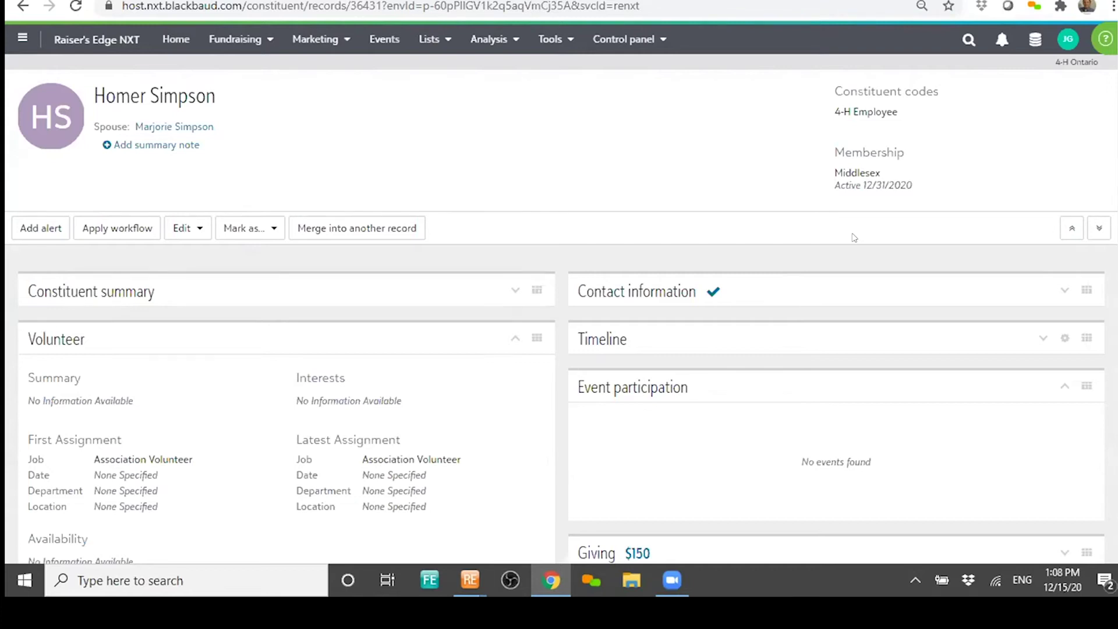
- Collapse Relationships and expand Volunteer to show the Association Volunteer first and latest assignments
{"action": "left_click", "coordinate": [515, 338]}
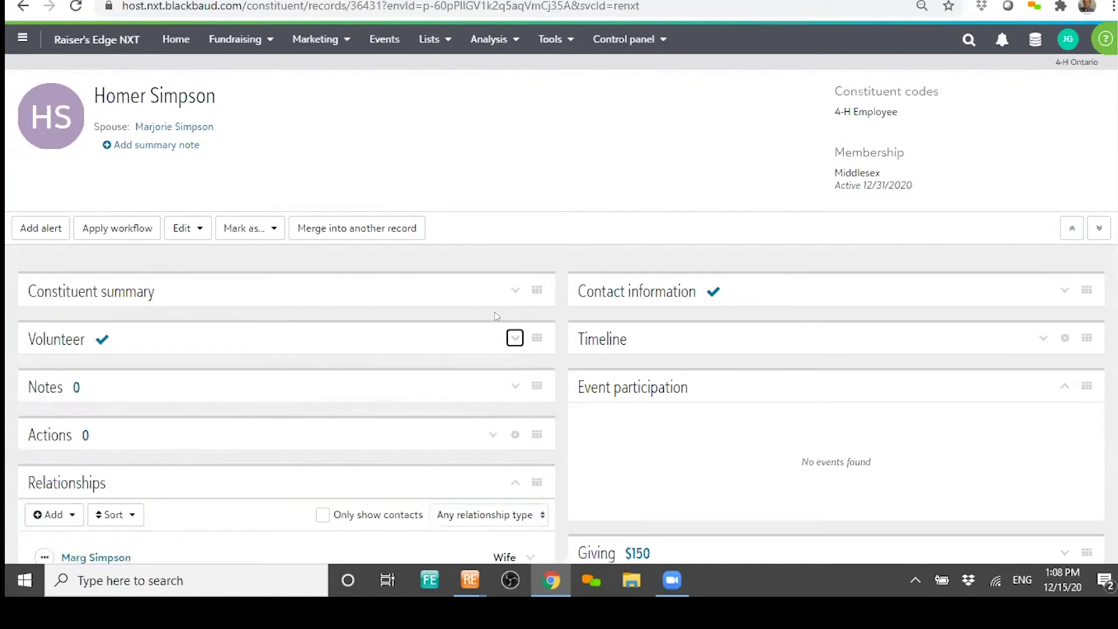
{"action": "left_click", "coordinate": [499, 483]}
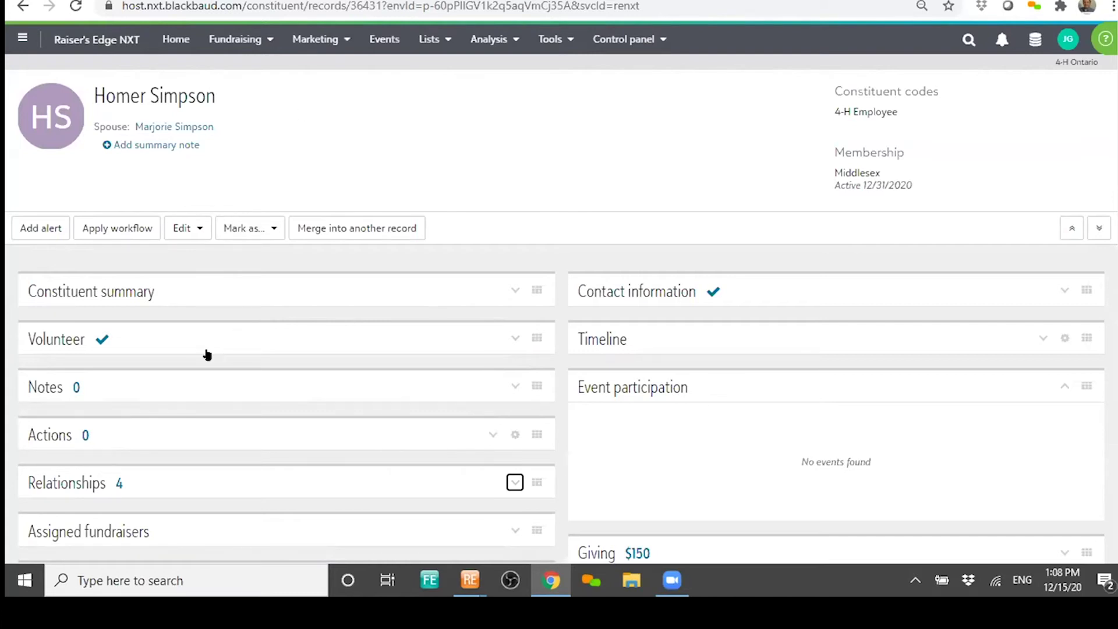
{"action": "left_click", "coordinate": [434, 340]}
{"action": "scroll", "coordinate": [472, 381], "scroll_direction": "down", "scroll_amount": 2}
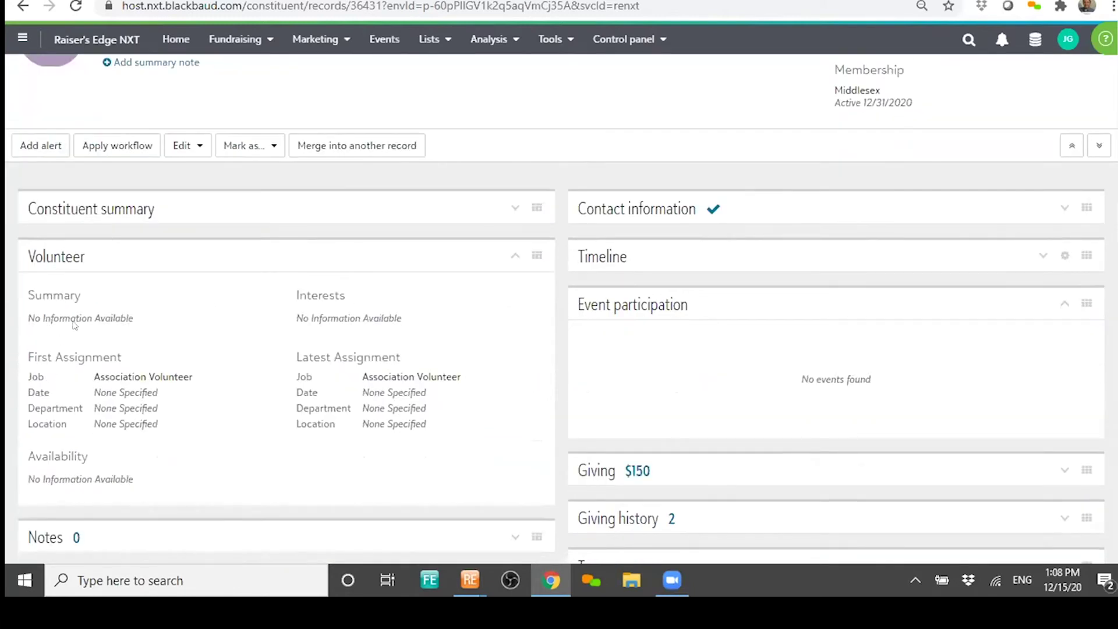
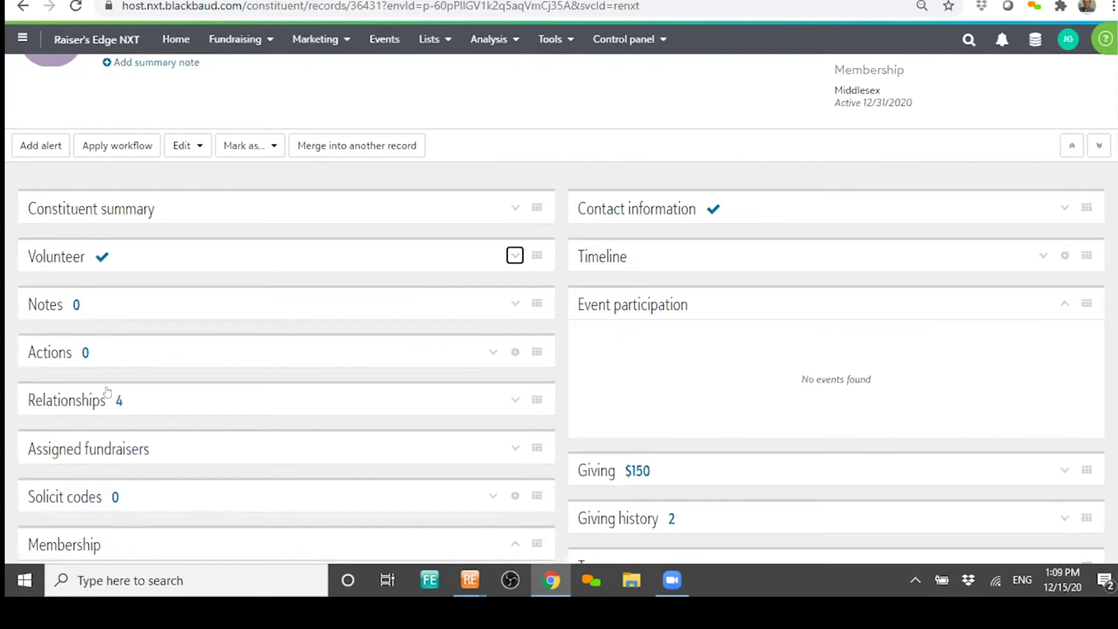
- Expand the Relationships tile to list the wife, two daughters and son
{"action": "left_click", "coordinate": [514, 399]}
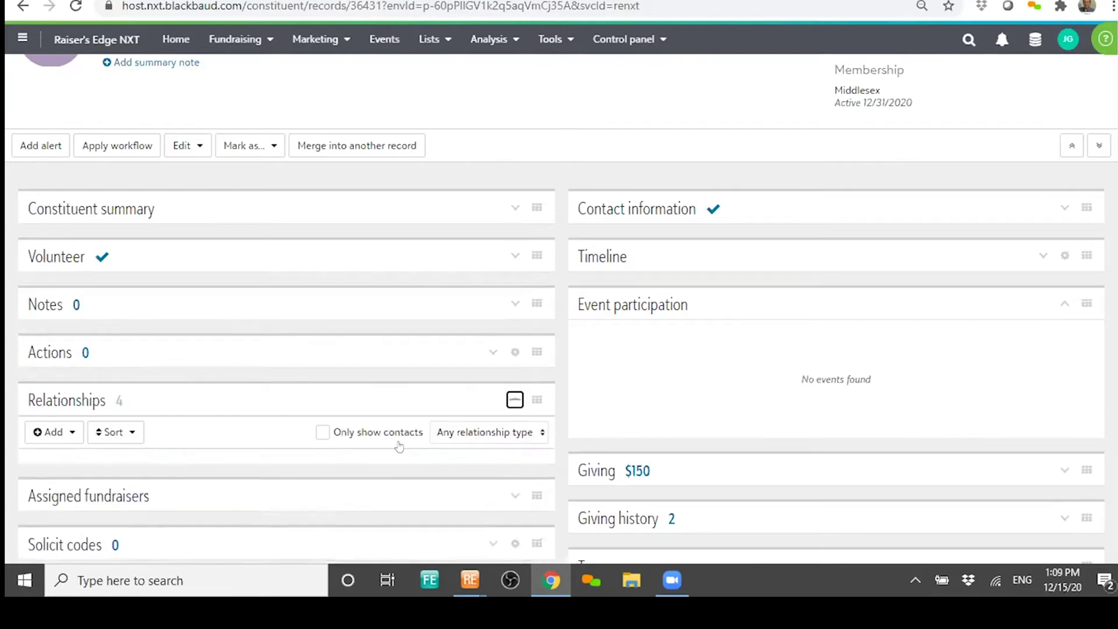
{"action": "scroll", "coordinate": [384, 344], "scroll_direction": "down", "scroll_amount": 3}
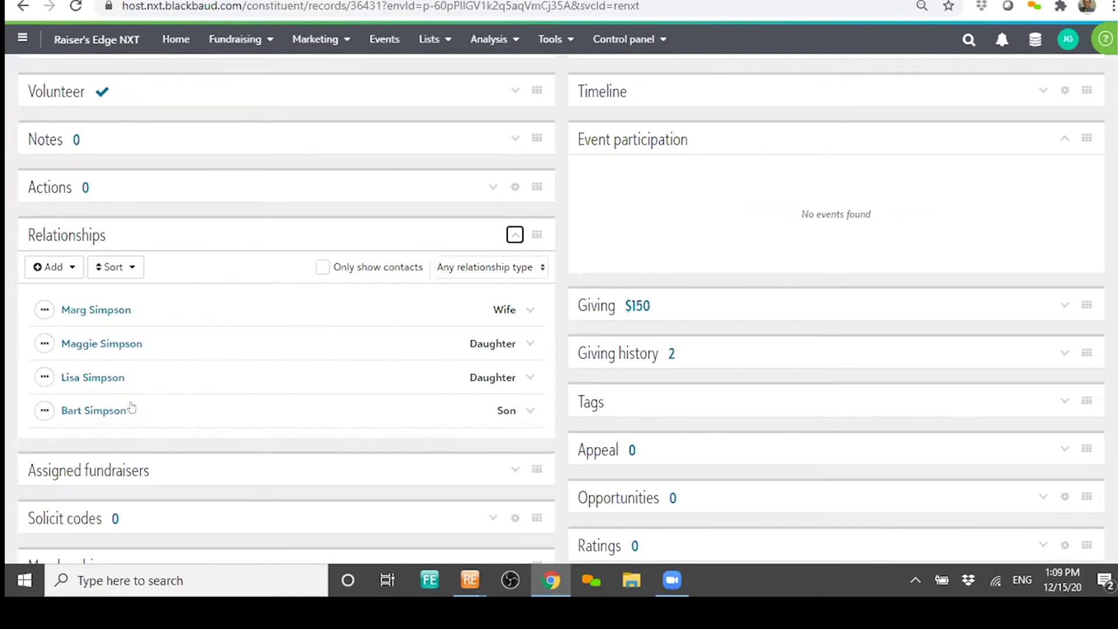
{"action": "scroll", "coordinate": [452, 414], "scroll_direction": "up", "scroll_amount": 2}
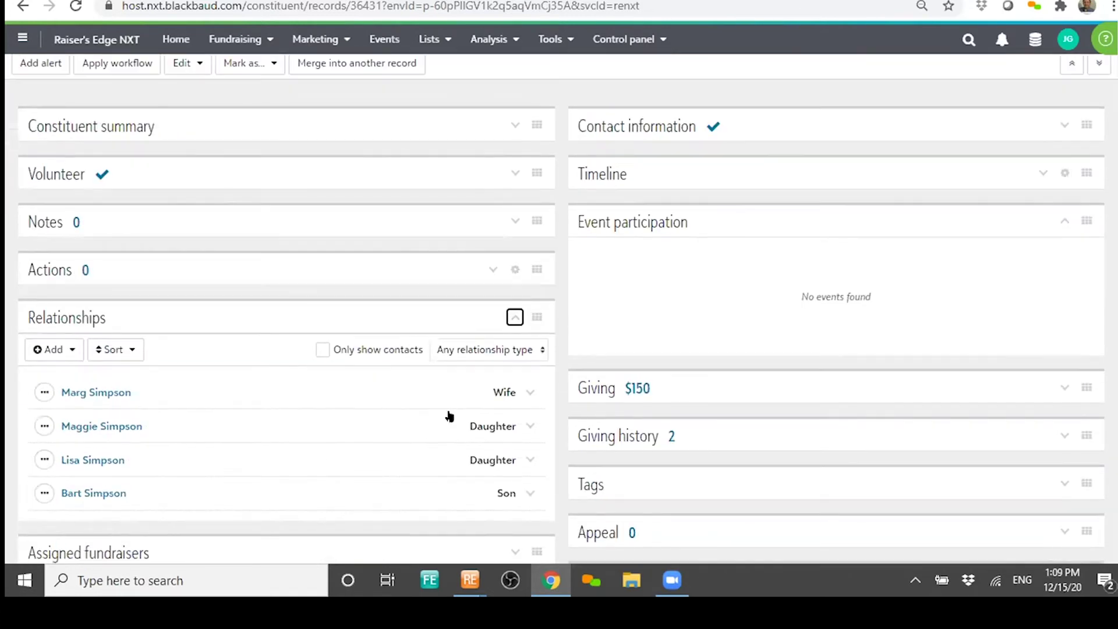
{"action": "scroll", "coordinate": [473, 406], "scroll_direction": "up", "scroll_amount": 1}
{"action": "scroll", "coordinate": [481, 407], "scroll_direction": "down", "scroll_amount": 4}
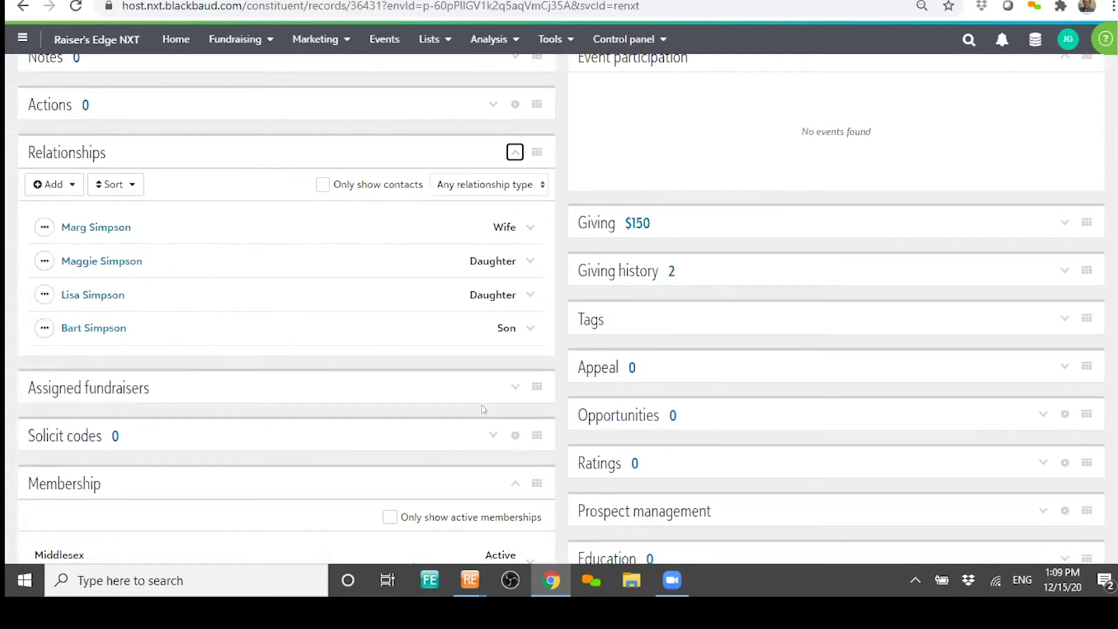
{"action": "scroll", "coordinate": [263, 295], "scroll_direction": "down", "scroll_amount": 3}
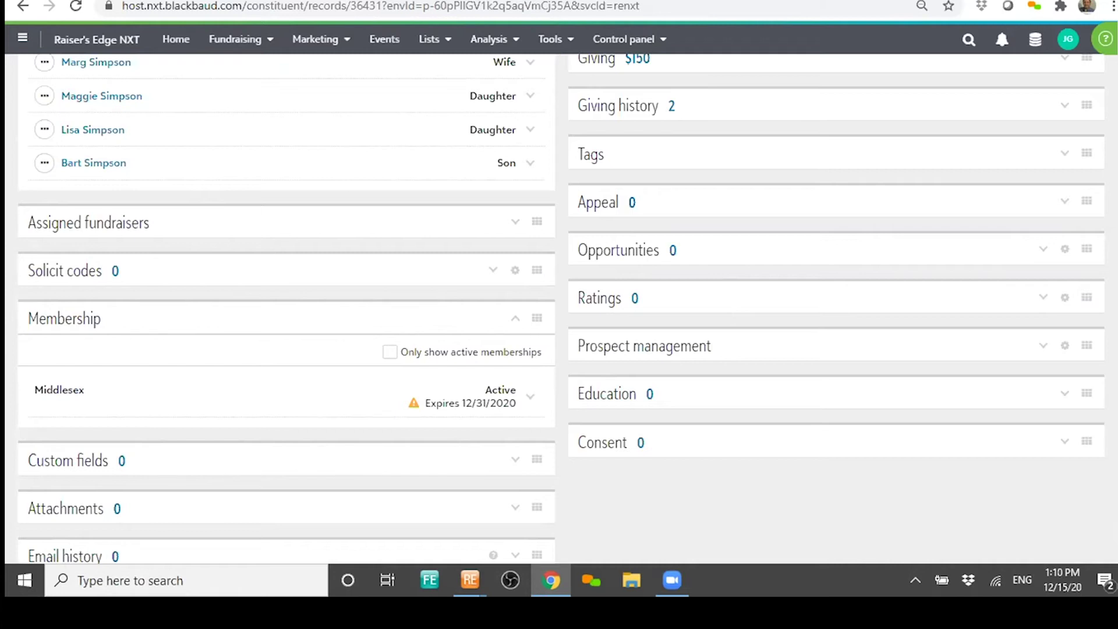
- Open the second daughter's constituent record from the Relationships list
{"action": "scroll", "coordinate": [235, 325], "scroll_direction": "up", "scroll_amount": 1}
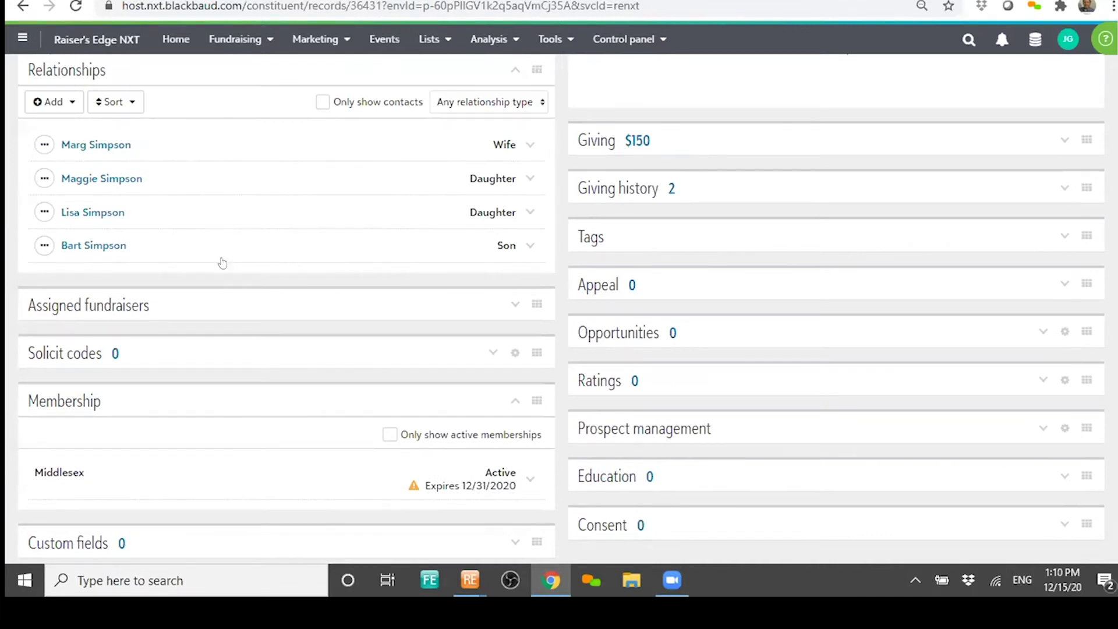
{"action": "left_click", "coordinate": [90, 212]}
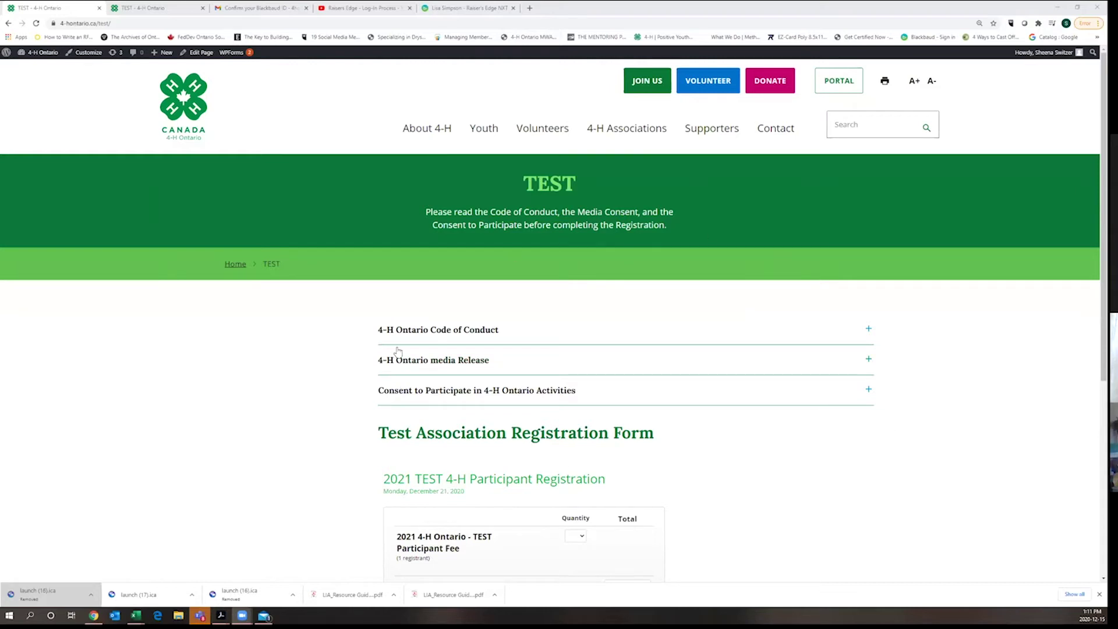
- Set the 2021 TEST Participant Fee quantity to 1 to reveal the participant form
{"action": "scroll", "coordinate": [585, 423], "scroll_direction": "down", "scroll_amount": 2}
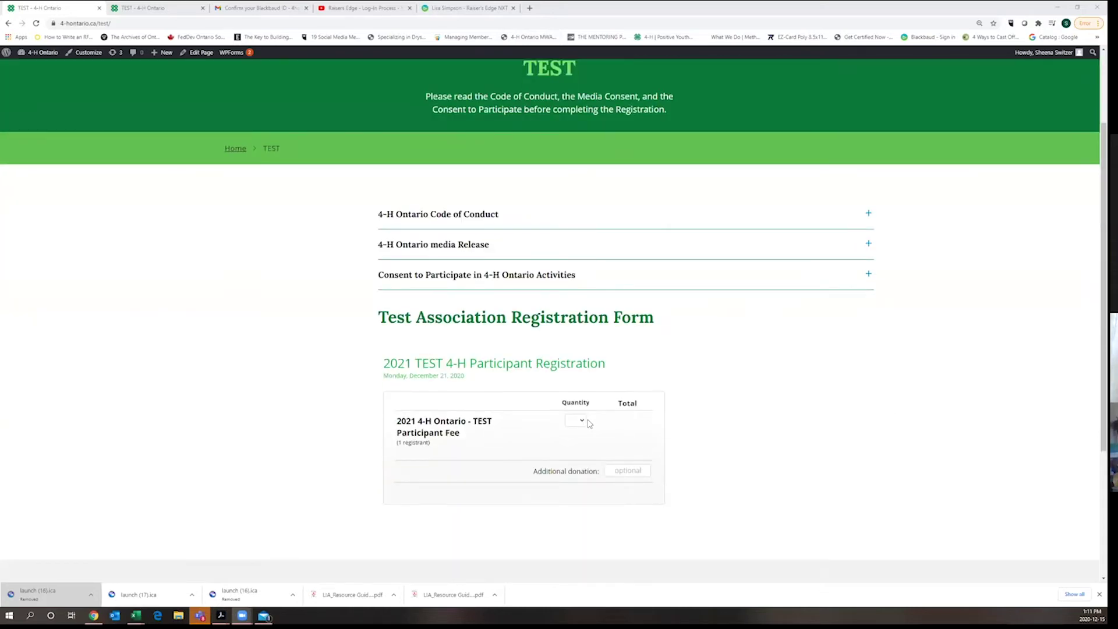
{"action": "left_click", "coordinate": [583, 421]}
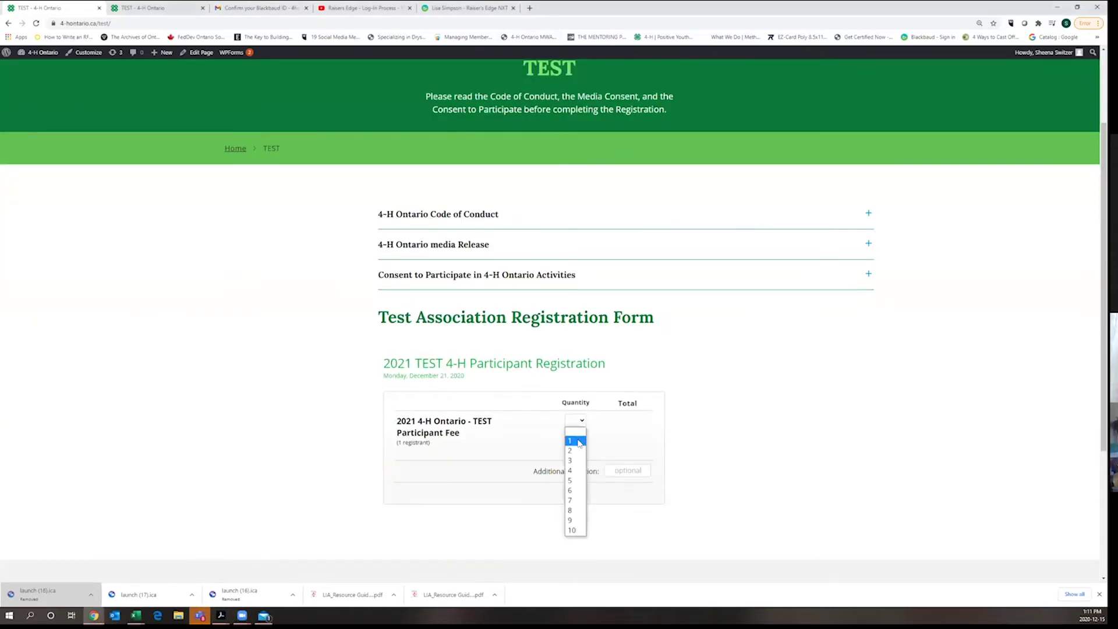
{"action": "left_click", "coordinate": [577, 443]}
- Review the participant form down to REGISTER, then view the registration confirmation tab
{"action": "scroll", "coordinate": [679, 280], "scroll_direction": "down", "scroll_amount": 4}
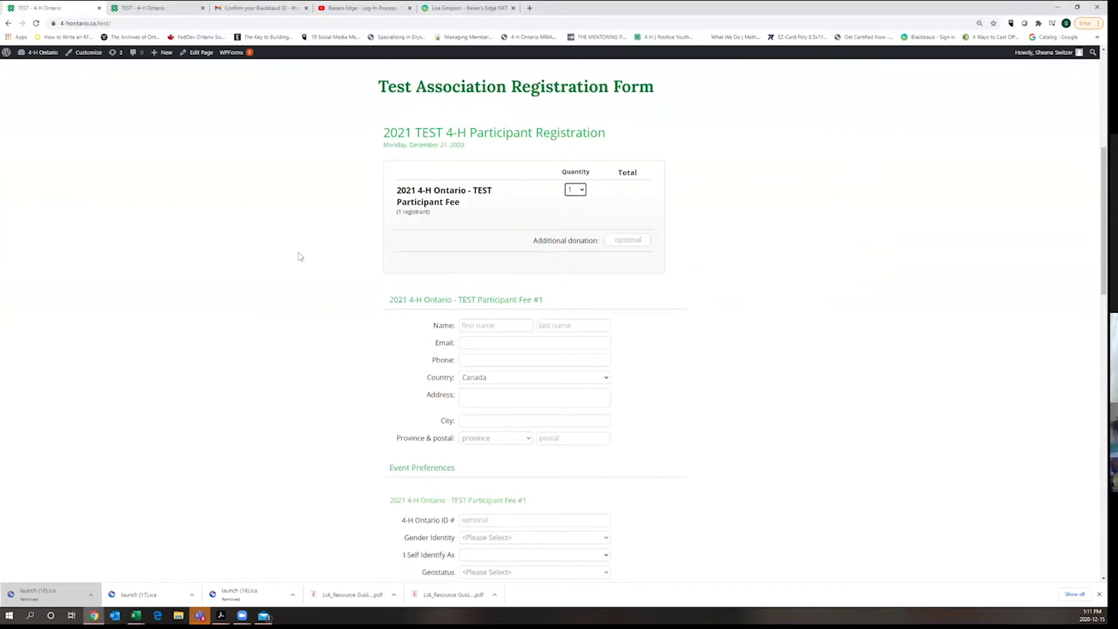
{"action": "scroll", "coordinate": [420, 221], "scroll_direction": "down", "scroll_amount": 3}
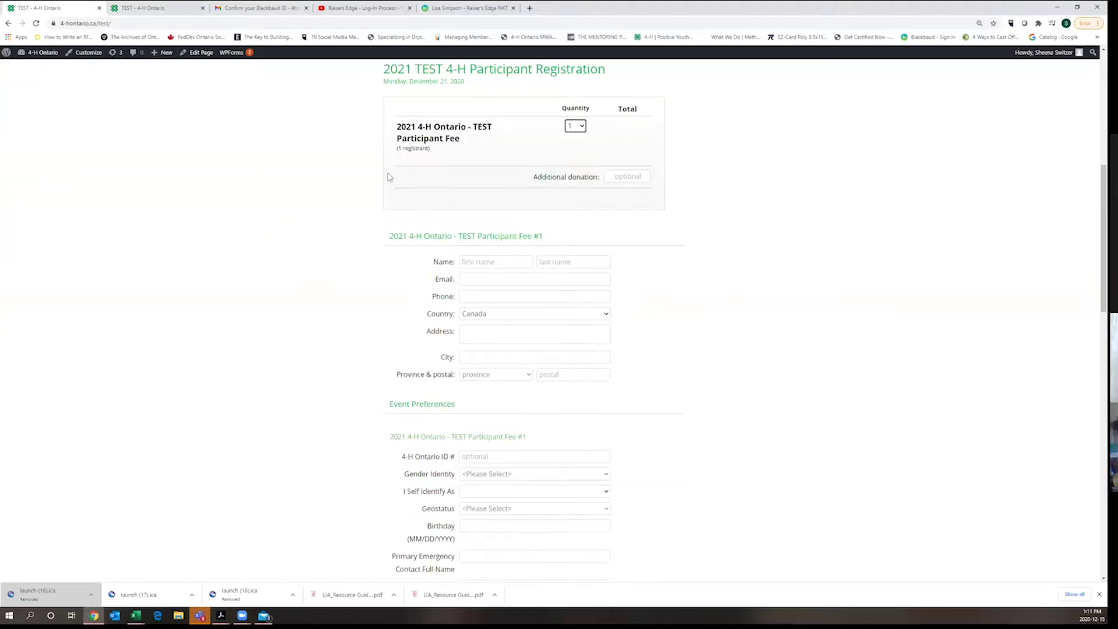
{"action": "scroll", "coordinate": [382, 300], "scroll_direction": "down", "scroll_amount": 4}
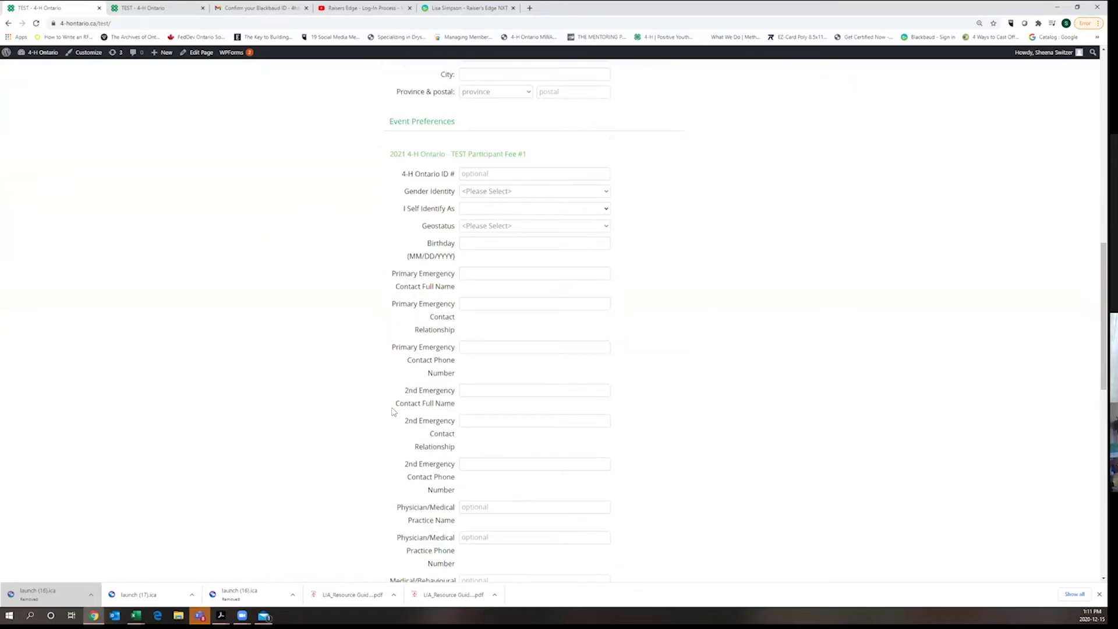
{"action": "scroll", "coordinate": [392, 412], "scroll_direction": "down", "scroll_amount": 6}
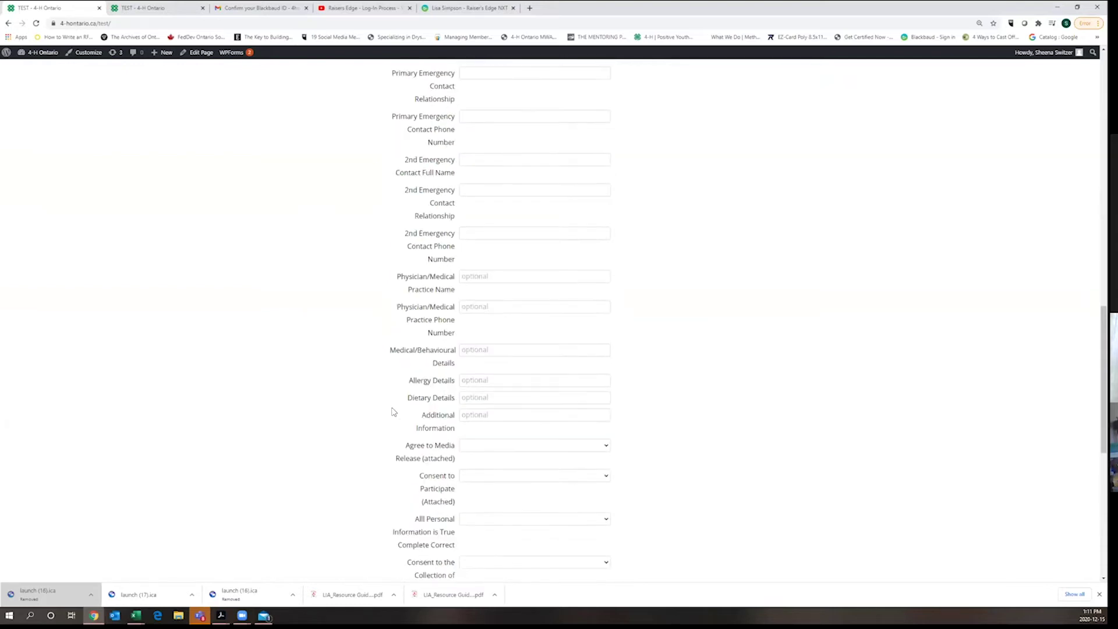
{"action": "scroll", "coordinate": [392, 412], "scroll_direction": "down", "scroll_amount": 2}
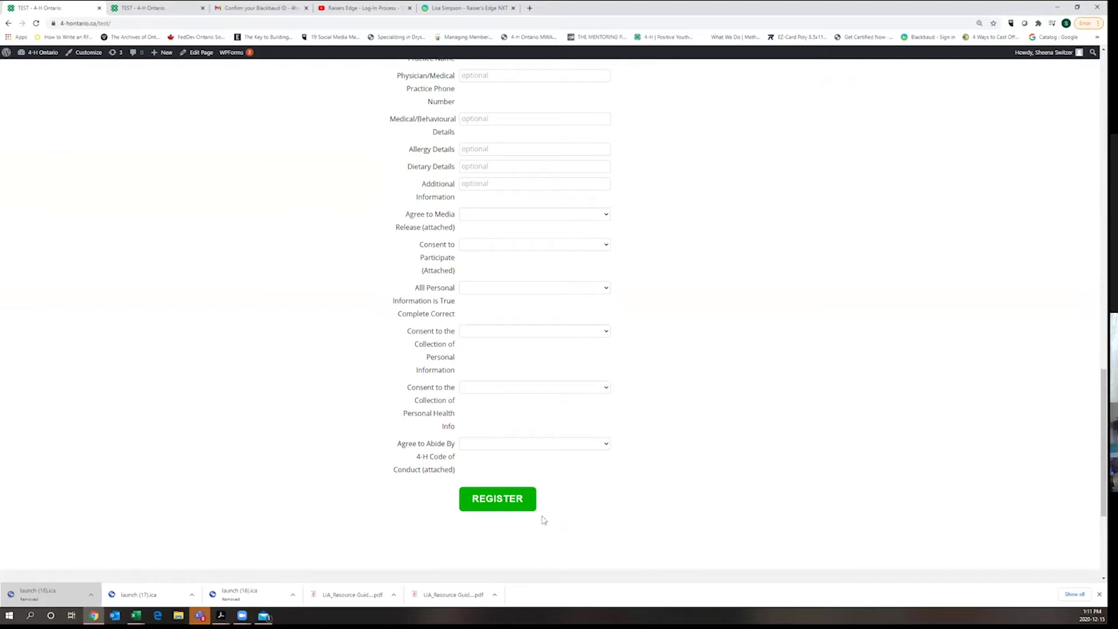
{"action": "scroll", "coordinate": [332, 230], "scroll_direction": "up", "scroll_amount": 8}
{"action": "left_click", "coordinate": [139, 6]}
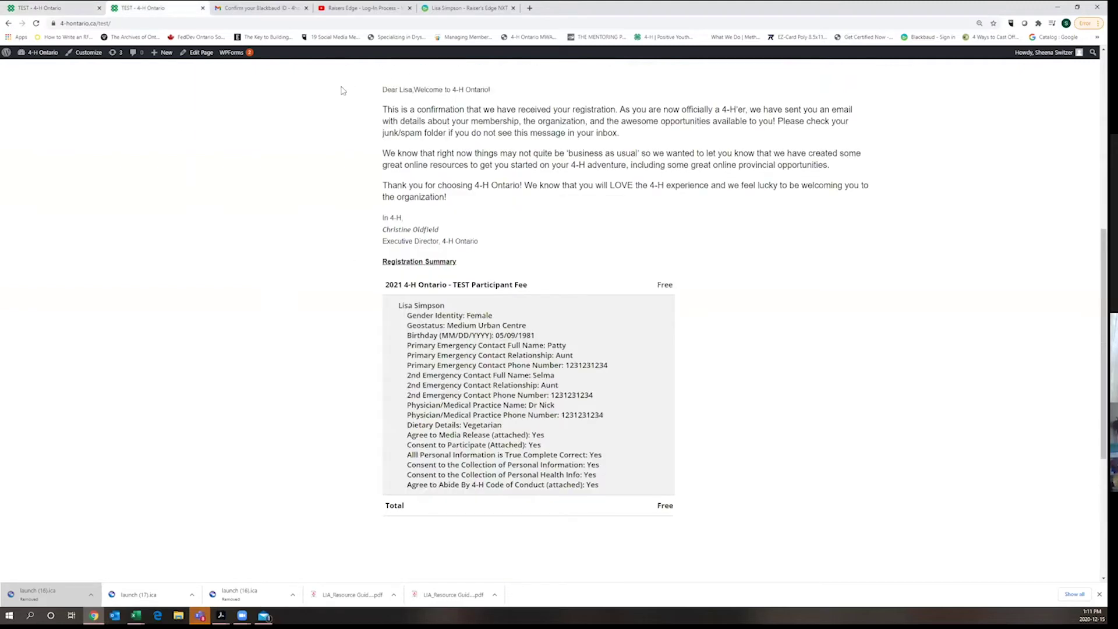
- Select the summary's registration details from participant name through the last Yes consent
{"action": "scroll", "coordinate": [366, 191], "scroll_direction": "up", "scroll_amount": 2}
{"action": "scroll", "coordinate": [366, 186], "scroll_direction": "down", "scroll_amount": 2}
{"action": "left_click_drag", "start_coordinate": [398, 304], "coordinate": [609, 496]}
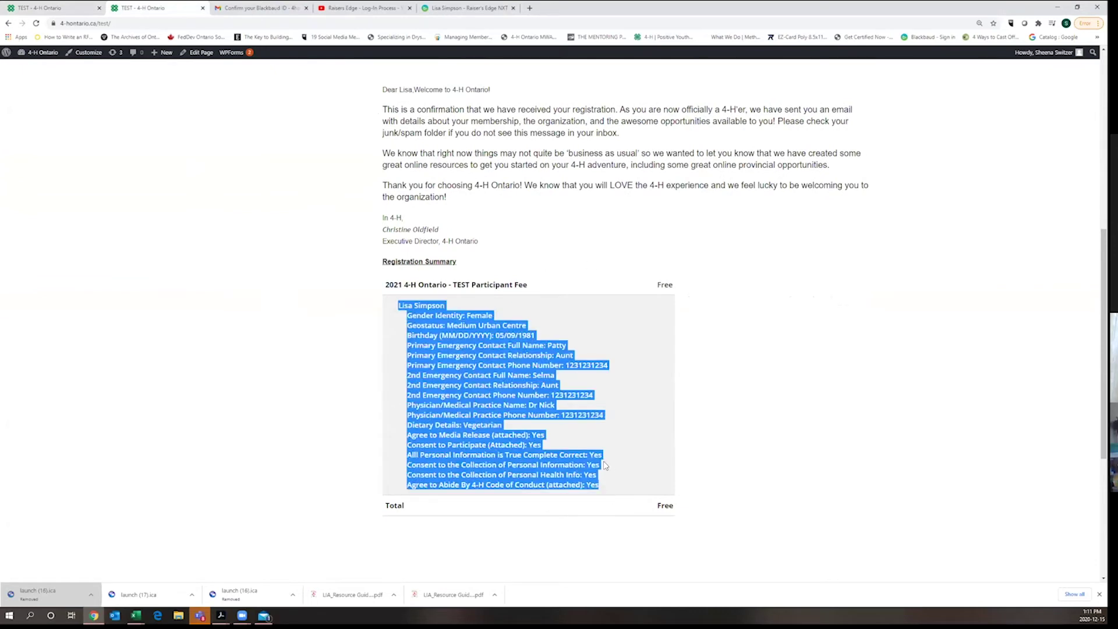
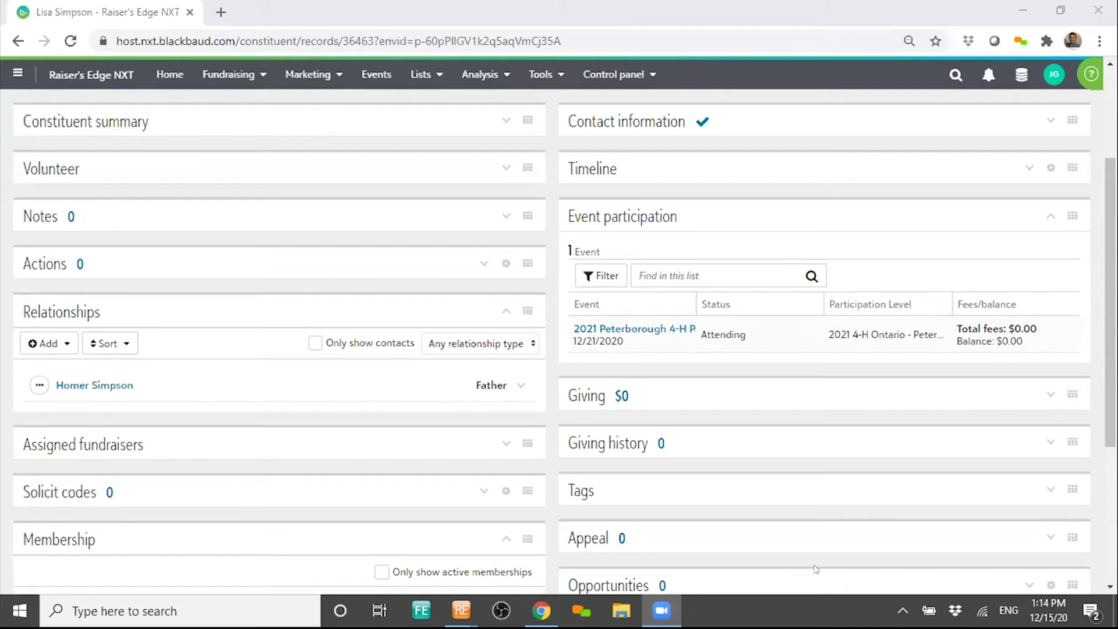
- Open the participant record for the 2021 Peterborough 4-H Participant Registration event
{"action": "left_click", "coordinate": [661, 326]}
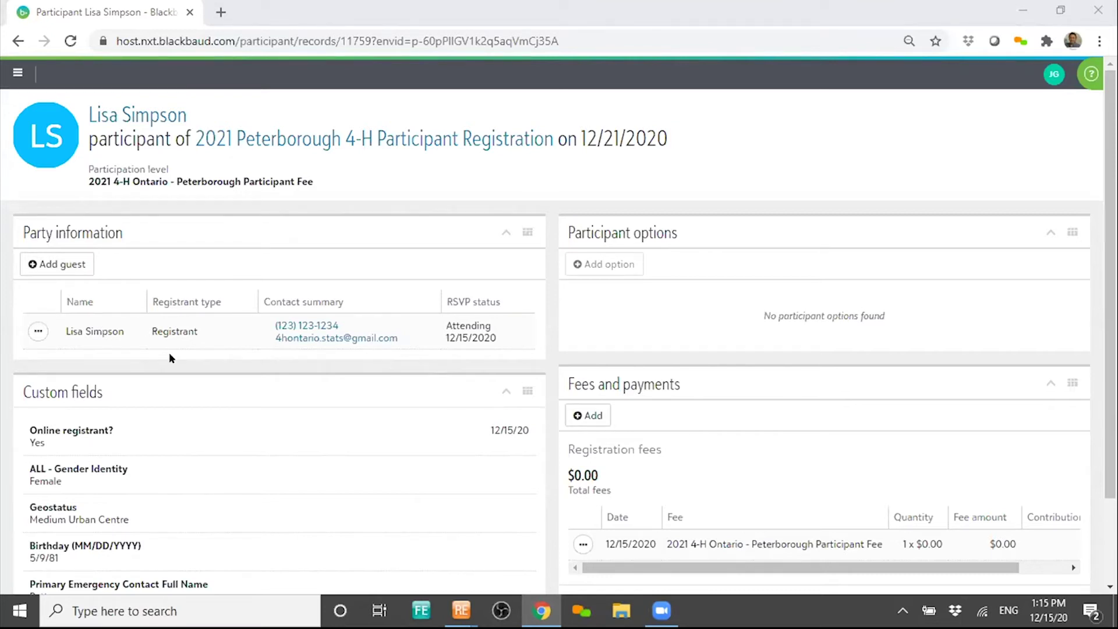
- Page through all four pages of the participant's custom fields, ending on the consent answers
{"action": "scroll", "coordinate": [281, 338], "scroll_direction": "down", "scroll_amount": 2}
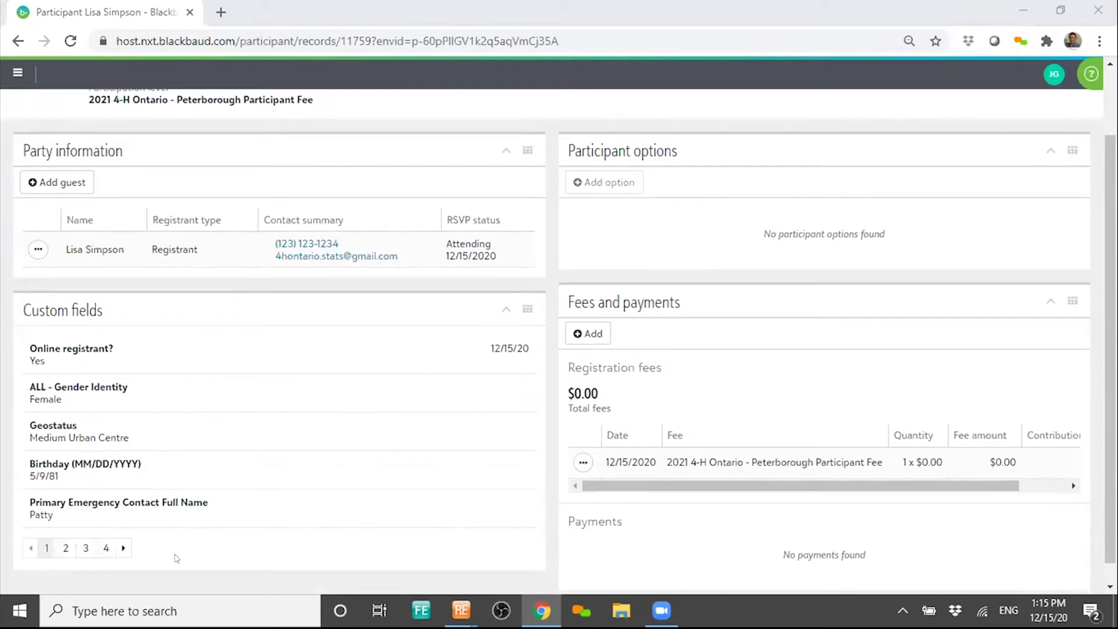
{"action": "left_click", "coordinate": [123, 548]}
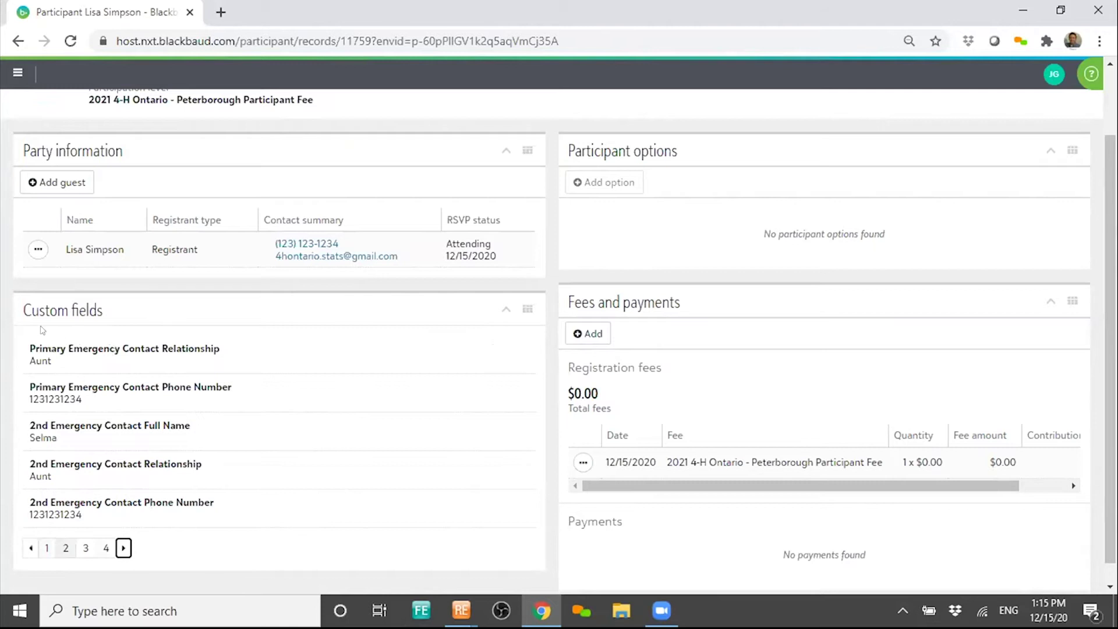
{"action": "left_click", "coordinate": [44, 547]}
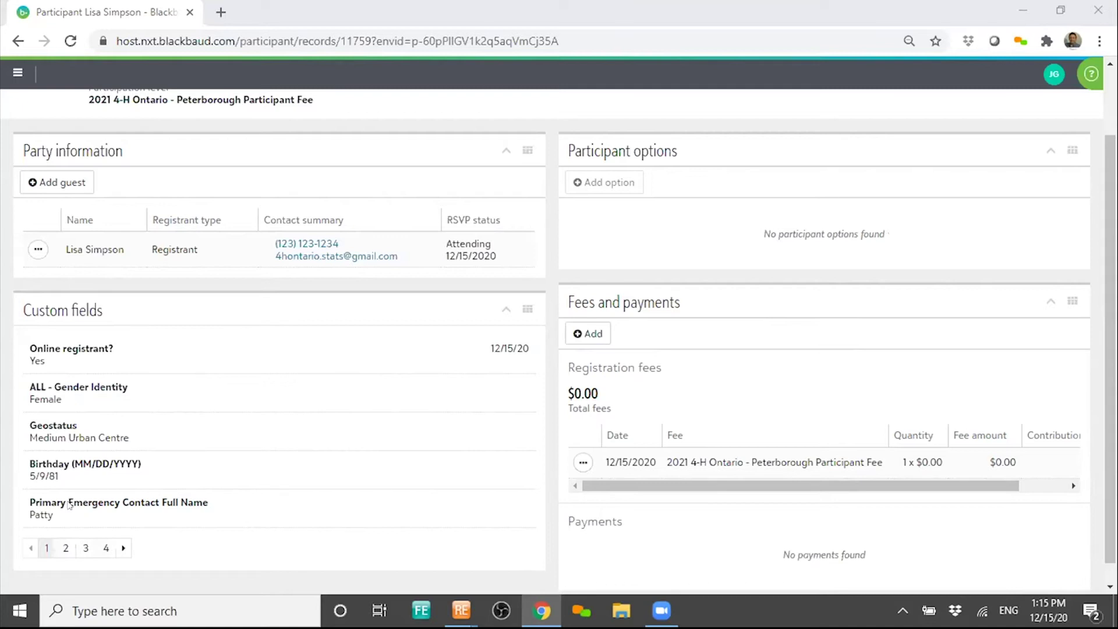
{"action": "left_click", "coordinate": [123, 547]}
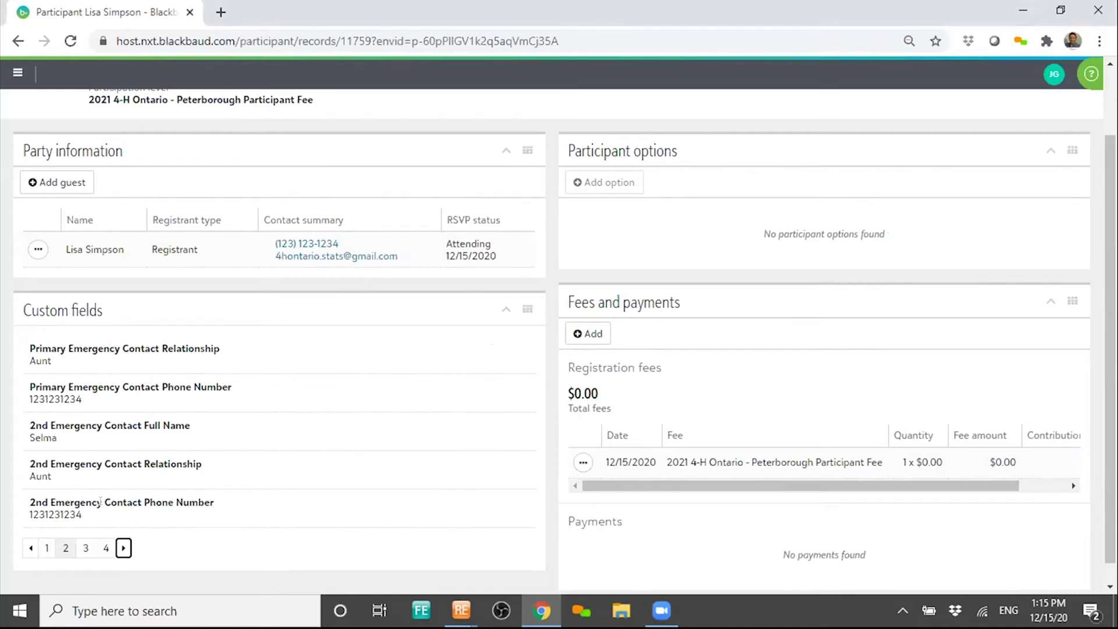
{"action": "left_click", "coordinate": [122, 547]}
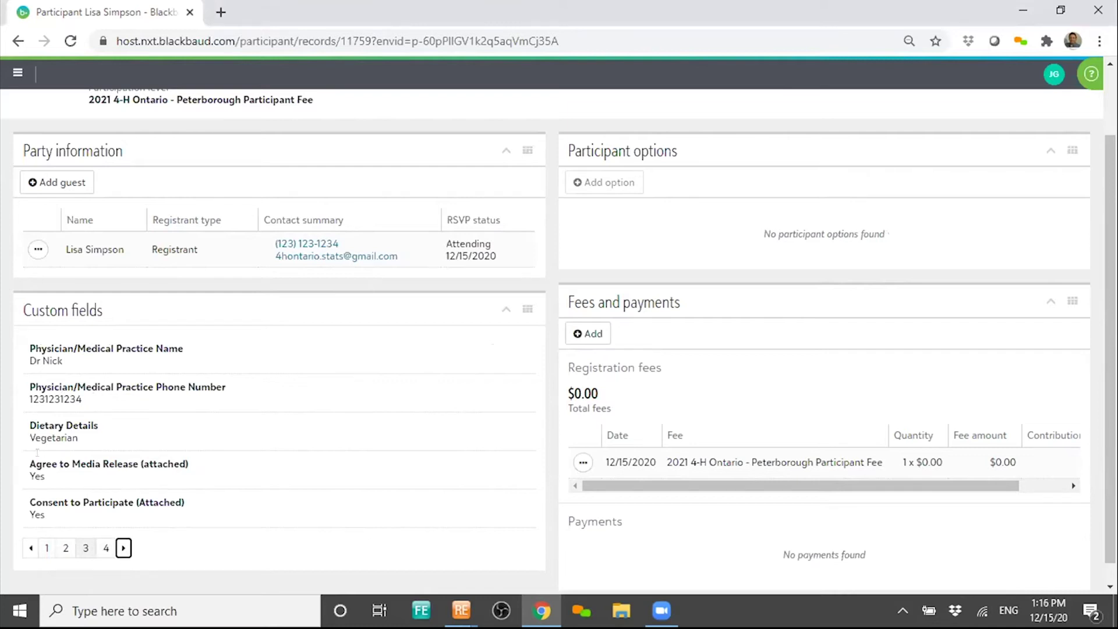
{"action": "left_click", "coordinate": [122, 547]}
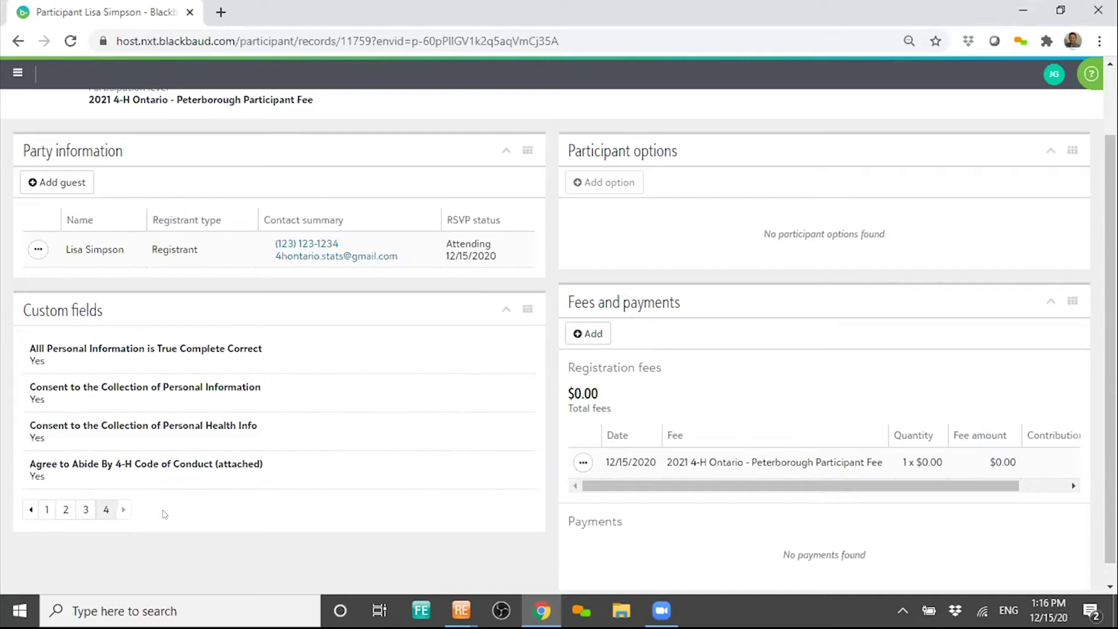
{"action": "scroll", "coordinate": [259, 408], "scroll_direction": "up", "scroll_amount": 2}
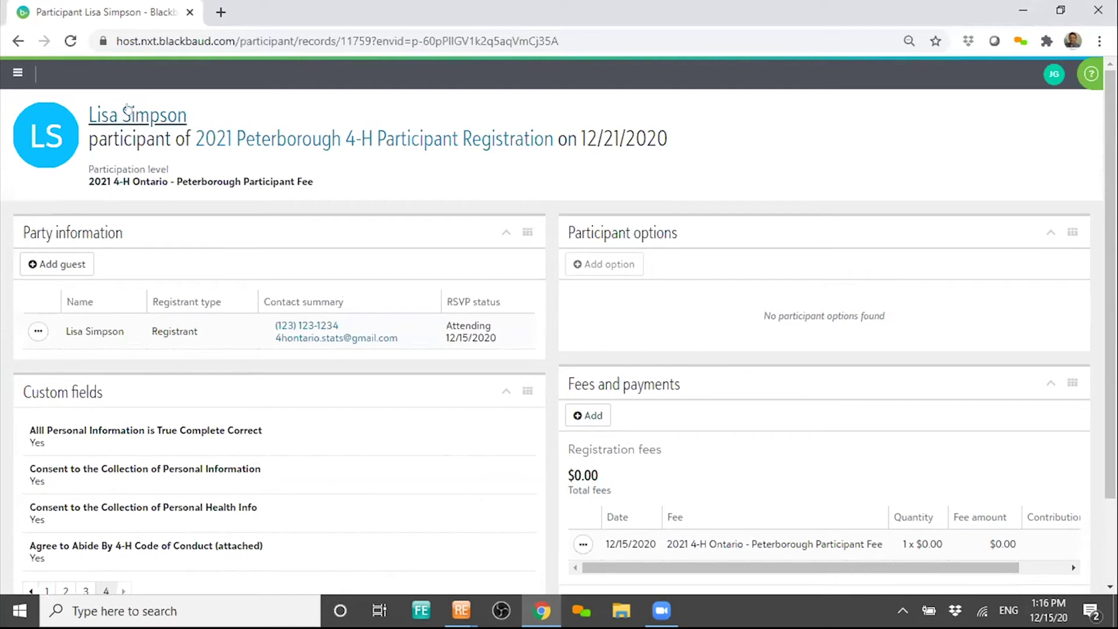
- Open the participant's constituent record, then return to the Raiser's Edge NXT home page
{"action": "left_click", "coordinate": [126, 113]}
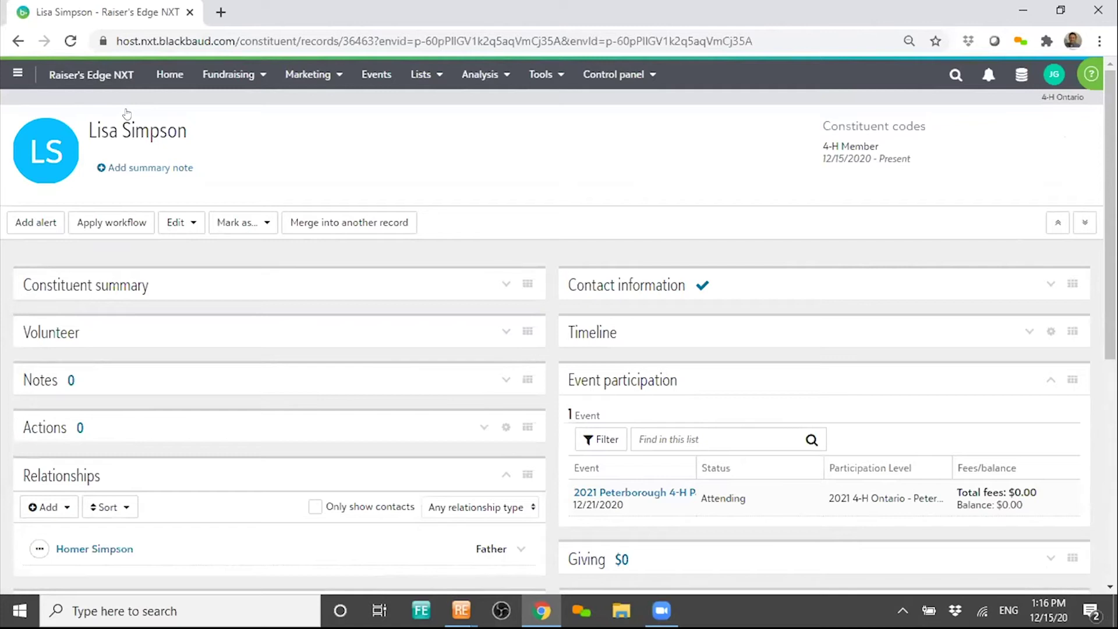
{"action": "left_click", "coordinate": [168, 72]}
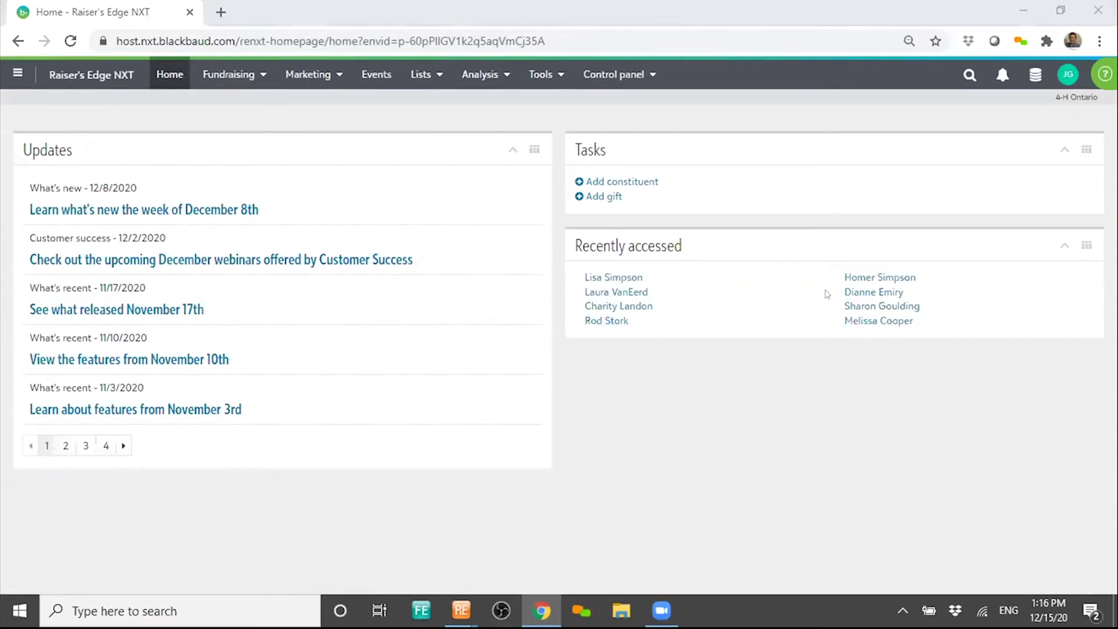
- Open the parent's record from Recently accessed and view their Relationships
{"action": "left_click", "coordinate": [860, 278]}
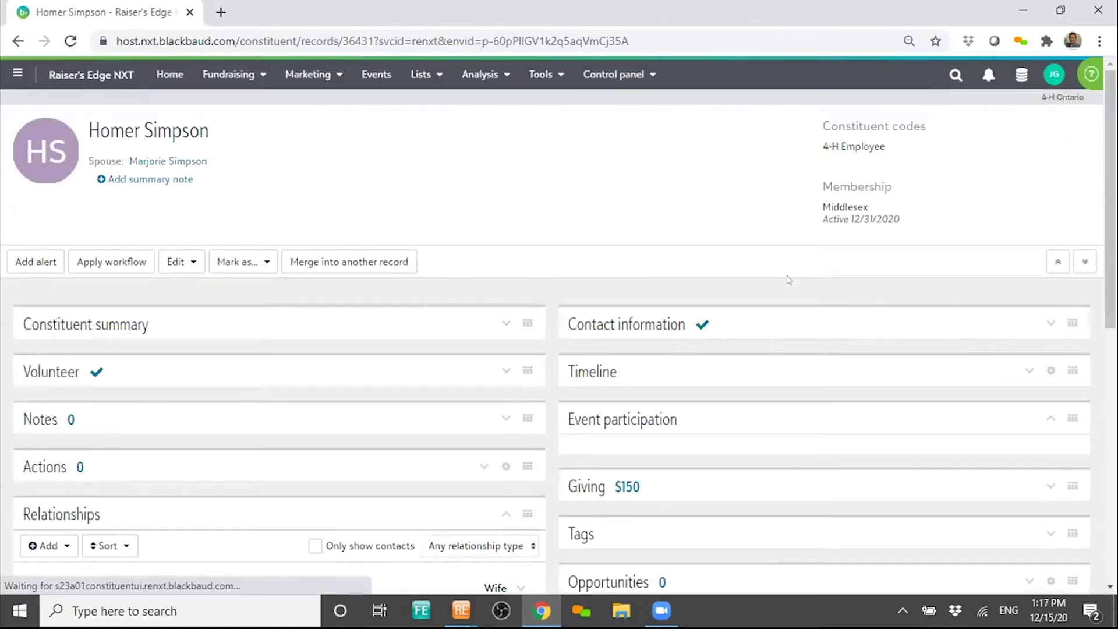
{"action": "scroll", "coordinate": [349, 347], "scroll_direction": "down", "scroll_amount": 3}
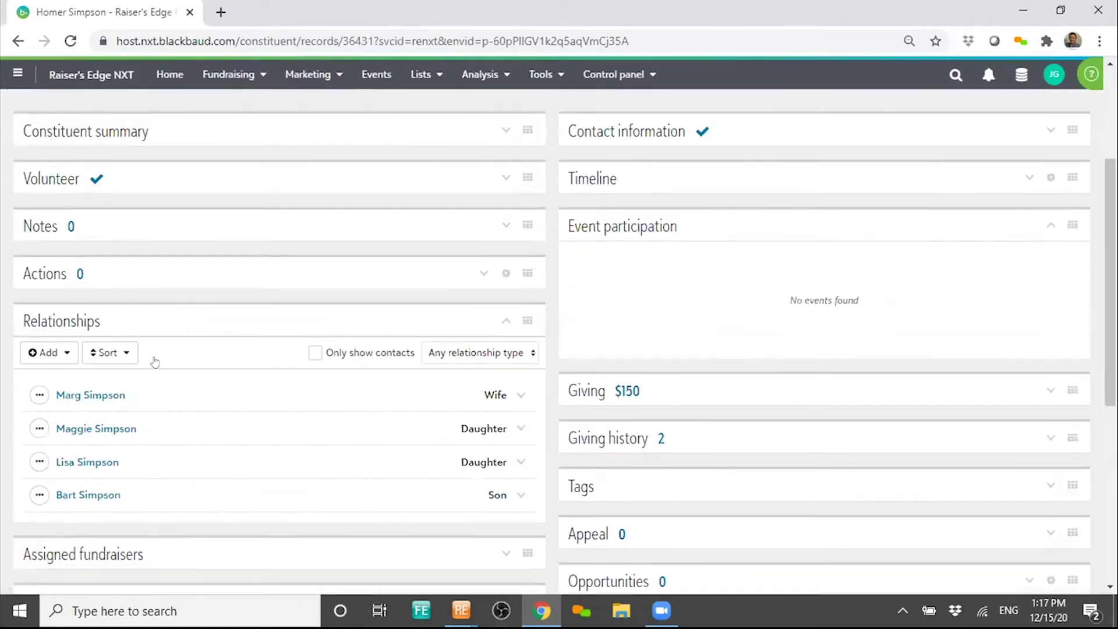
{"action": "scroll", "coordinate": [154, 362], "scroll_direction": "down", "scroll_amount": 1}
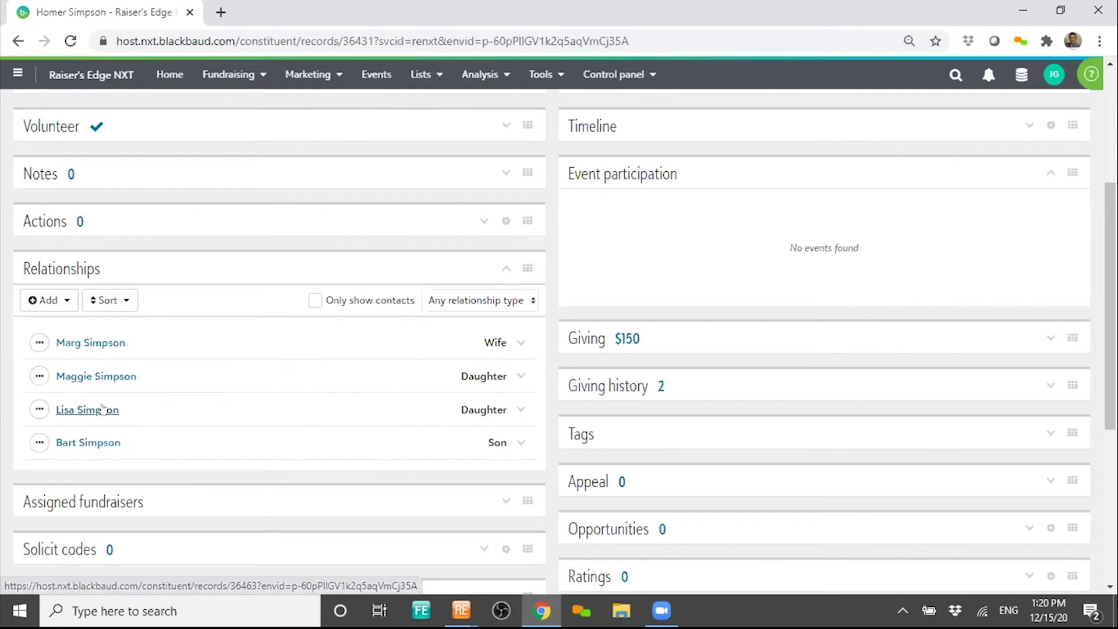
- Expand the Middlesex membership to see its 1/20/2001 join date and $0.00 dues
{"action": "scroll", "coordinate": [117, 437], "scroll_direction": "down", "scroll_amount": 5}
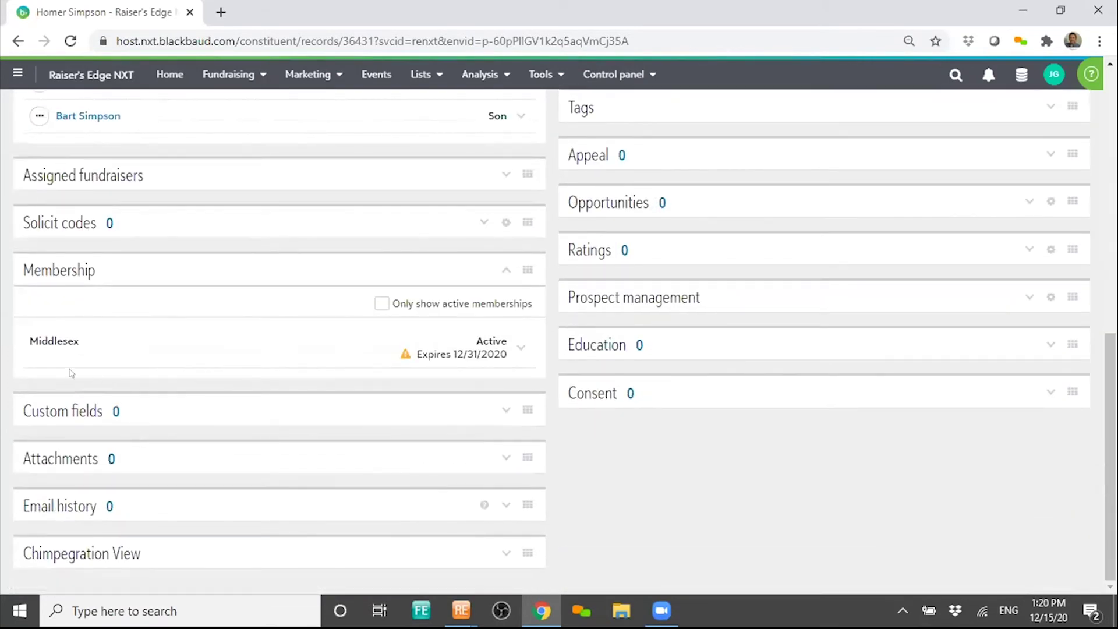
{"action": "left_click", "coordinate": [72, 349]}
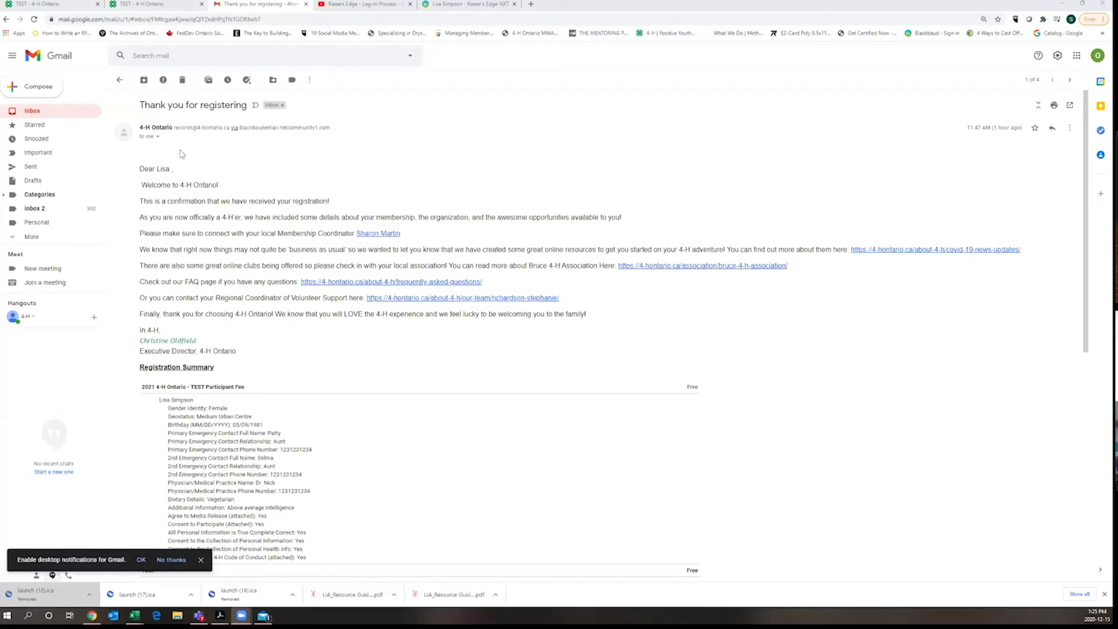
- Scroll the confirmation email to the Registration Summary showing the Free participant fee
{"action": "scroll", "coordinate": [537, 249], "scroll_direction": "down", "scroll_amount": 1}
{"action": "scroll", "coordinate": [537, 249], "scroll_direction": "down", "scroll_amount": 2}
{"action": "scroll", "coordinate": [538, 250], "scroll_direction": "up", "scroll_amount": 3}
{"action": "scroll", "coordinate": [638, 427], "scroll_direction": "down", "scroll_amount": 3}
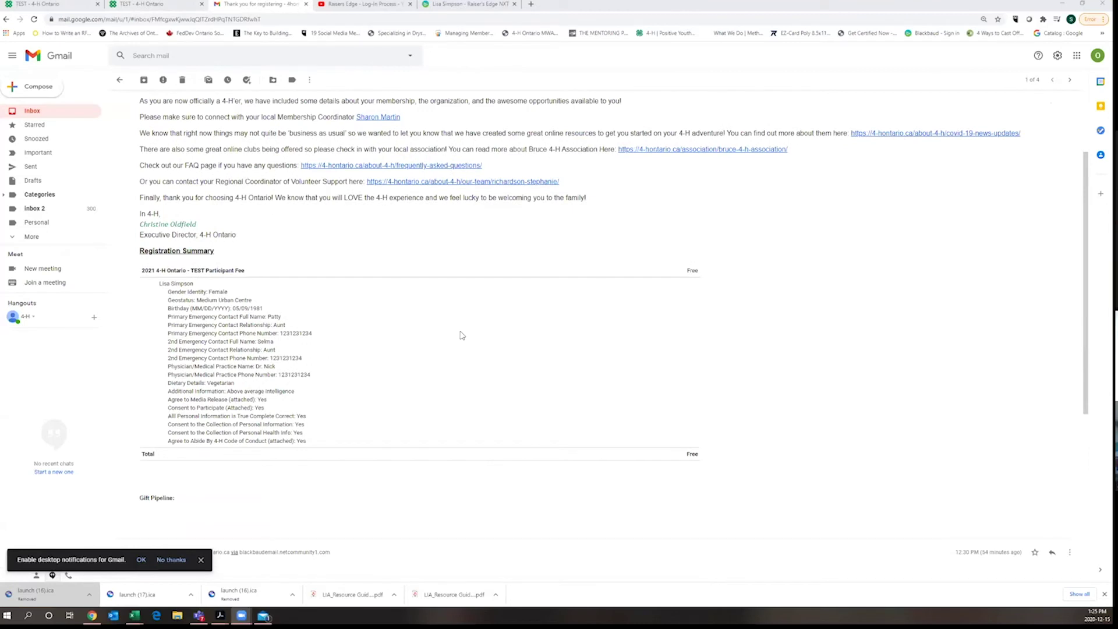
{"action": "scroll", "coordinate": [462, 335], "scroll_direction": "up", "scroll_amount": 3}
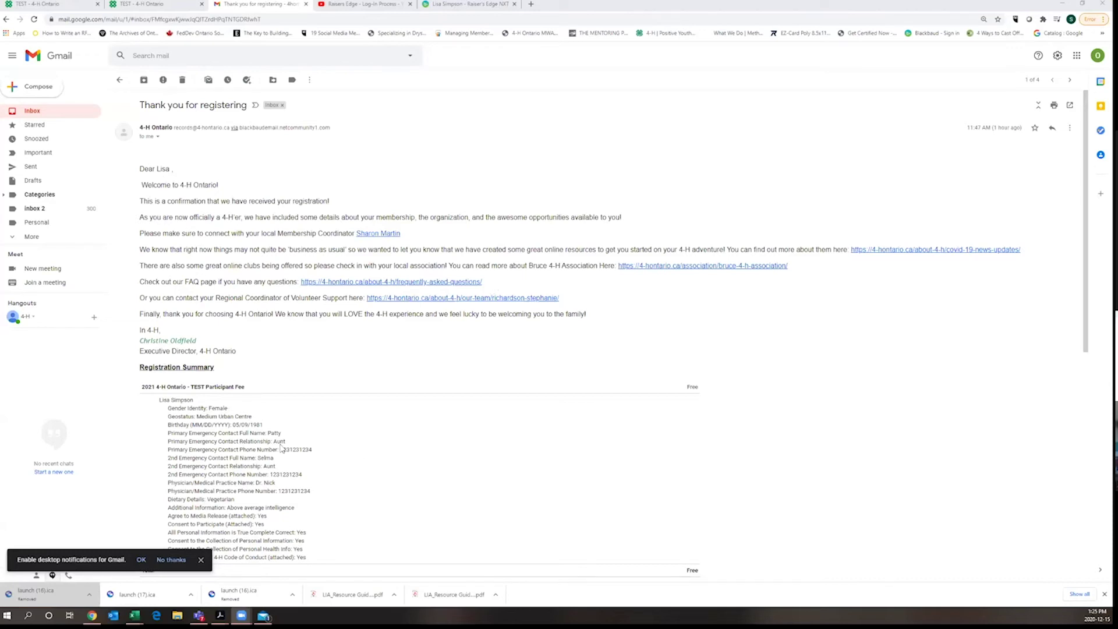
{"action": "scroll", "coordinate": [243, 453], "scroll_direction": "down", "scroll_amount": 1}
{"action": "scroll", "coordinate": [243, 453], "scroll_direction": "down", "scroll_amount": 3}
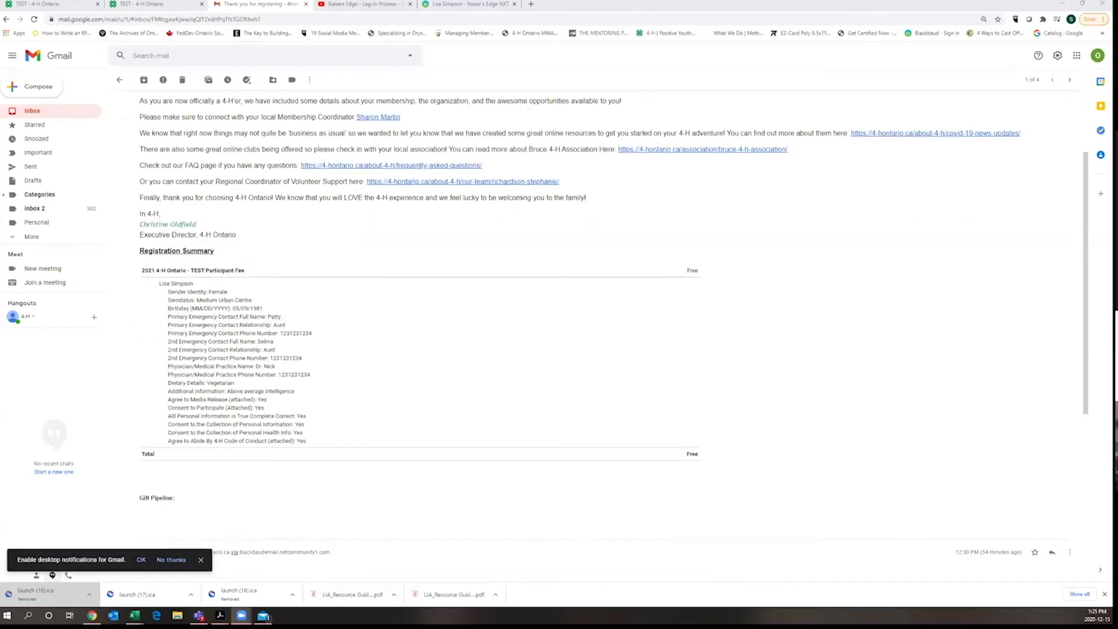